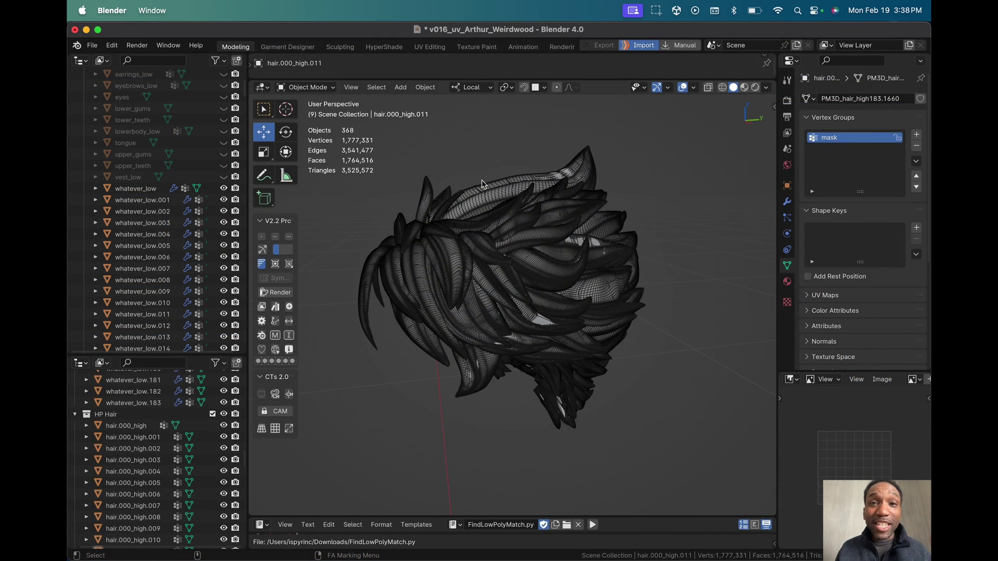
- Orbit around the hair model and box-select all 184 low-poly whatever_low strands
{"action": "middle_click_drag", "start_coordinate": [505, 195], "coordinate": [546, 209]}
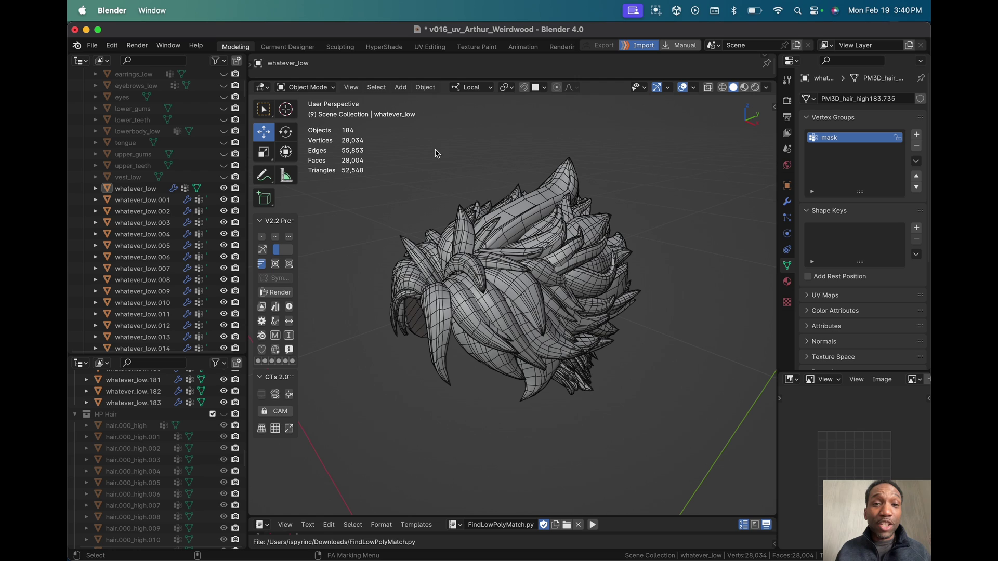
{"action": "left_click_drag", "start_coordinate": [368, 160], "coordinate": [567, 412]}
{"action": "left_click_drag", "start_coordinate": [666, 408], "coordinate": [438, 194]}
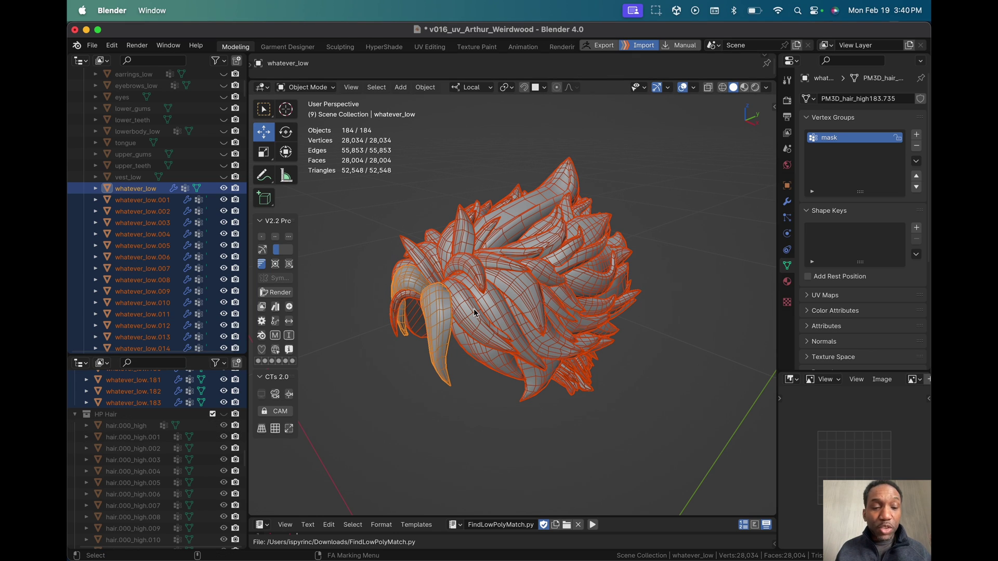
- Batch-rename all 184 low-poly strands to the whatever_low name sequence with Ctrl+F2
{"action": "left_click", "coordinate": [111, 46]}
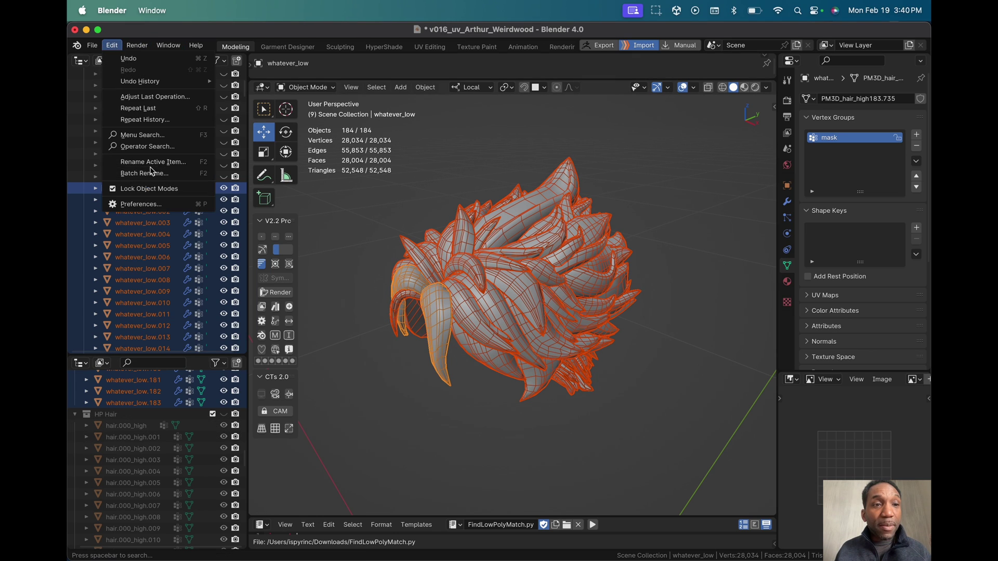
{"action": "left_click", "coordinate": [423, 165]}
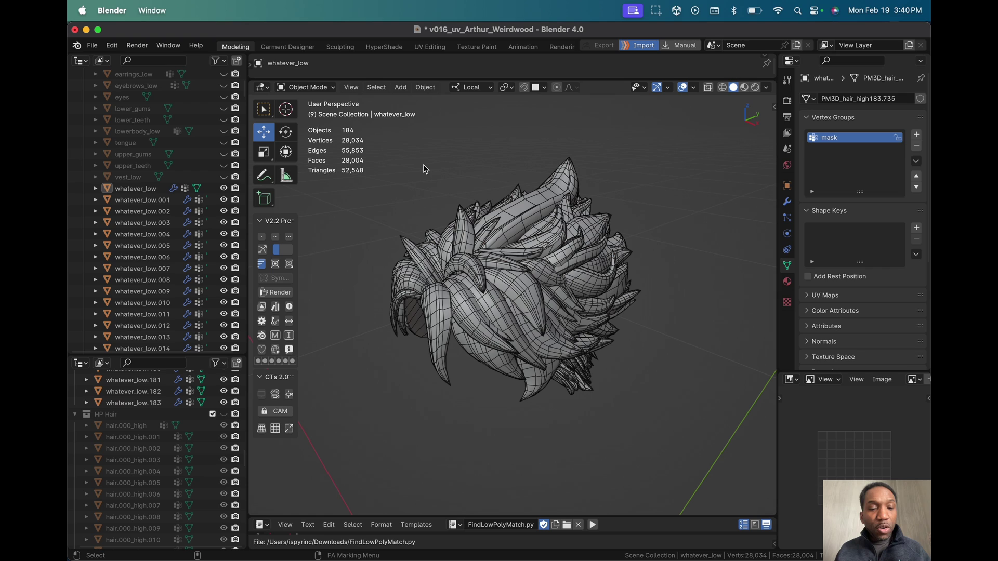
{"action": "key", "text": "ctrl+F2"}
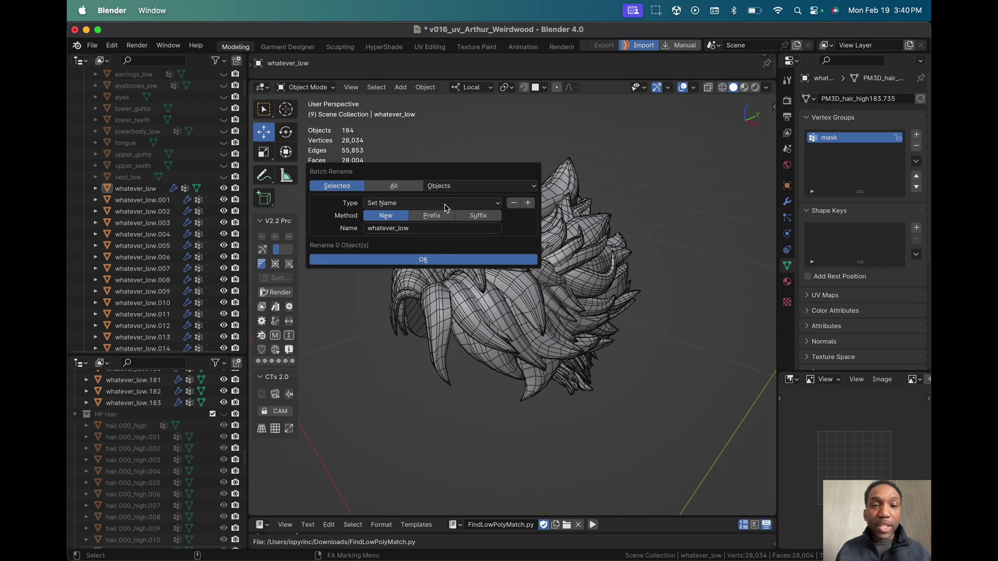
{"action": "left_click_drag", "start_coordinate": [438, 171], "coordinate": [623, 174]}
{"action": "key", "text": "a"}
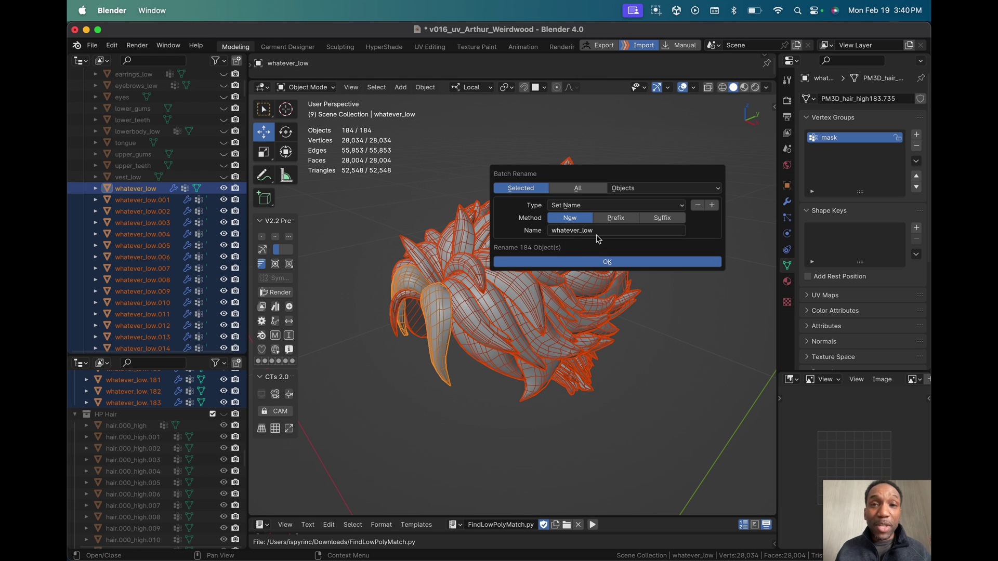
{"action": "left_click", "coordinate": [603, 265]}
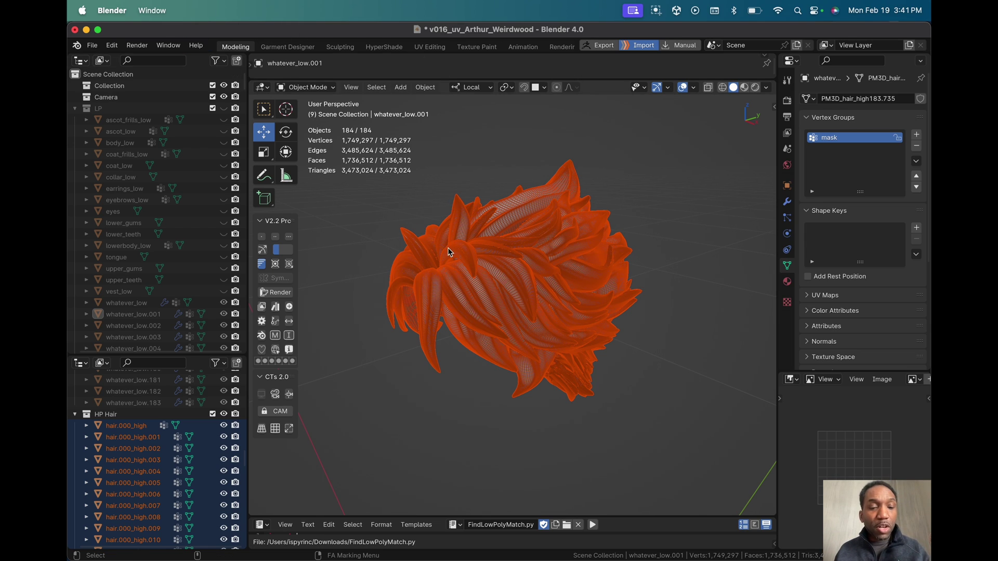
- Batch-rename the 184 high-poly strands to 'hair'
{"action": "key", "text": "ctrl+F2"}
{"action": "left_click_drag", "start_coordinate": [471, 255], "coordinate": [608, 244]}
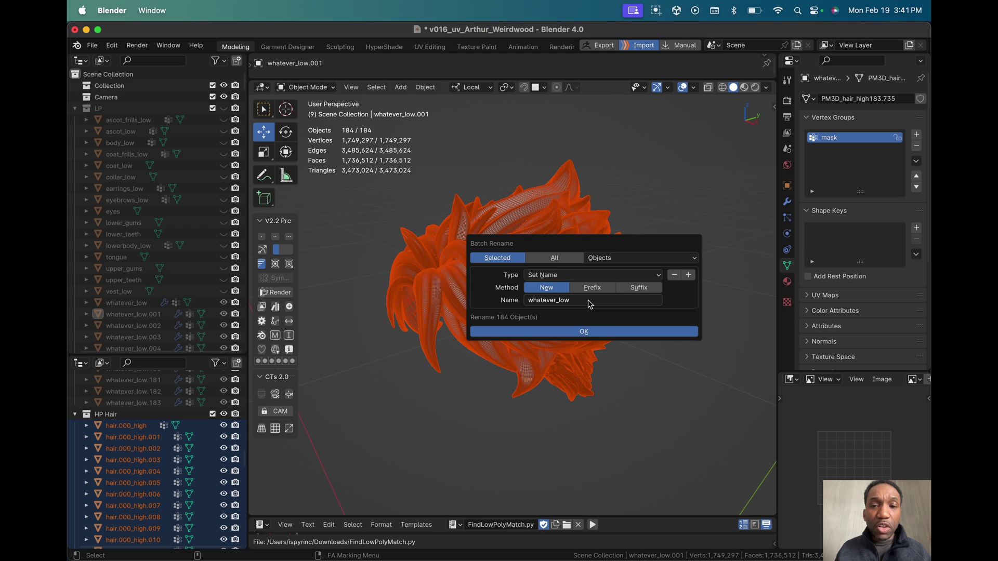
{"action": "left_click", "coordinate": [590, 301]}
{"action": "type", "text": "hair"}
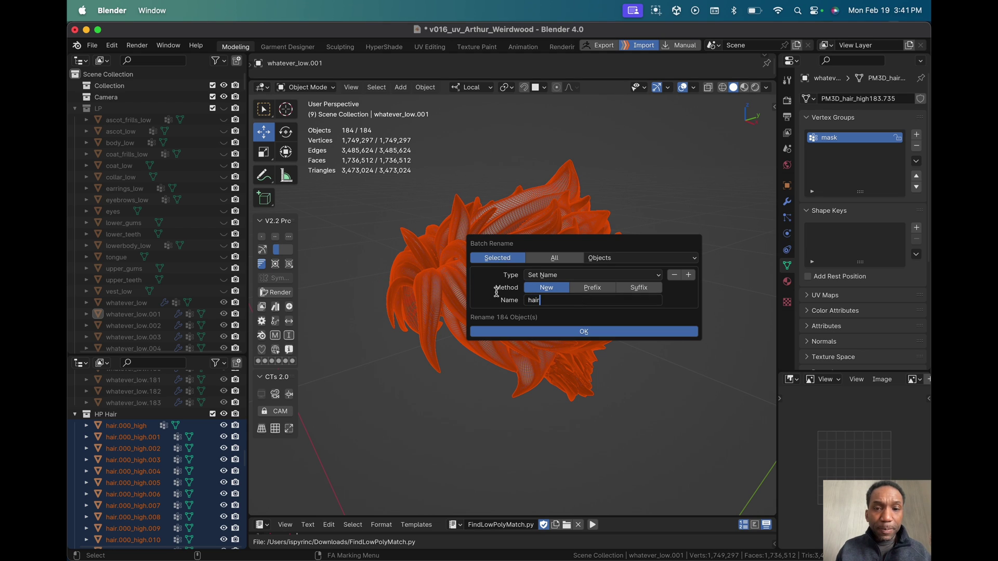
{"action": "left_click", "coordinate": [550, 331]}
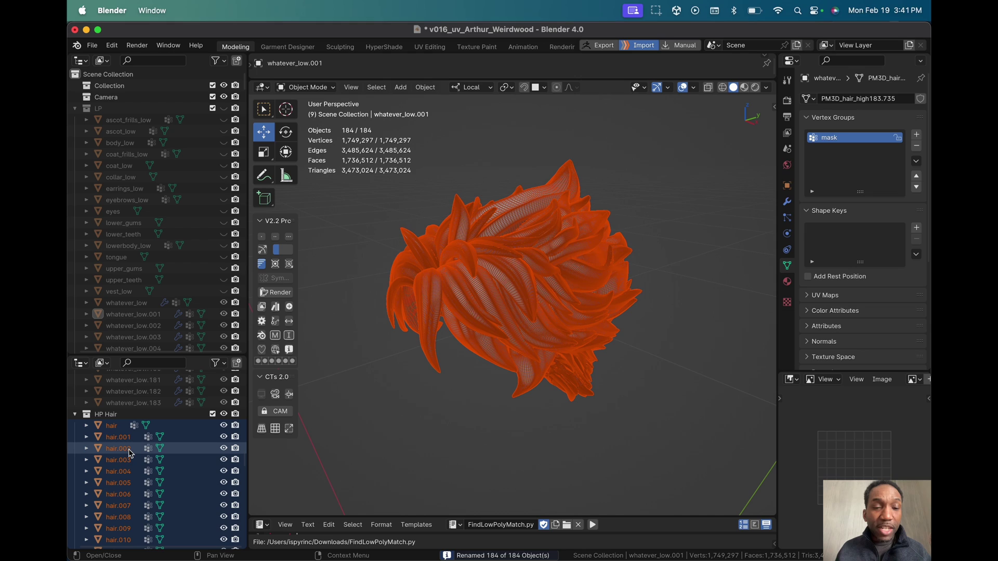
- Rename the first strand in the Outliner to hair.000
{"action": "scroll", "coordinate": [120, 439], "scroll_direction": "up", "scroll_amount": 2}
{"action": "double_click", "coordinate": [113, 453]}
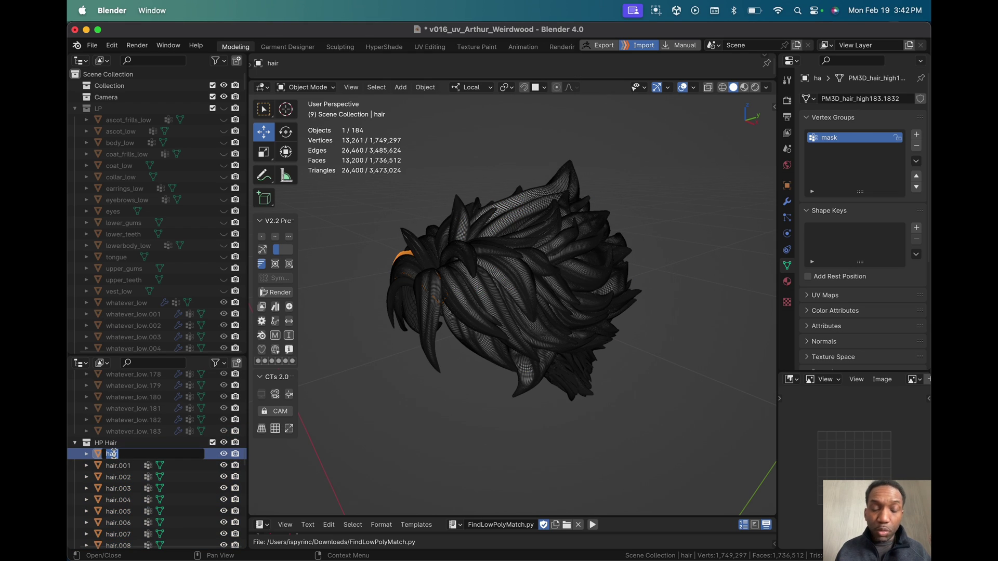
{"action": "left_click", "coordinate": [114, 454]}
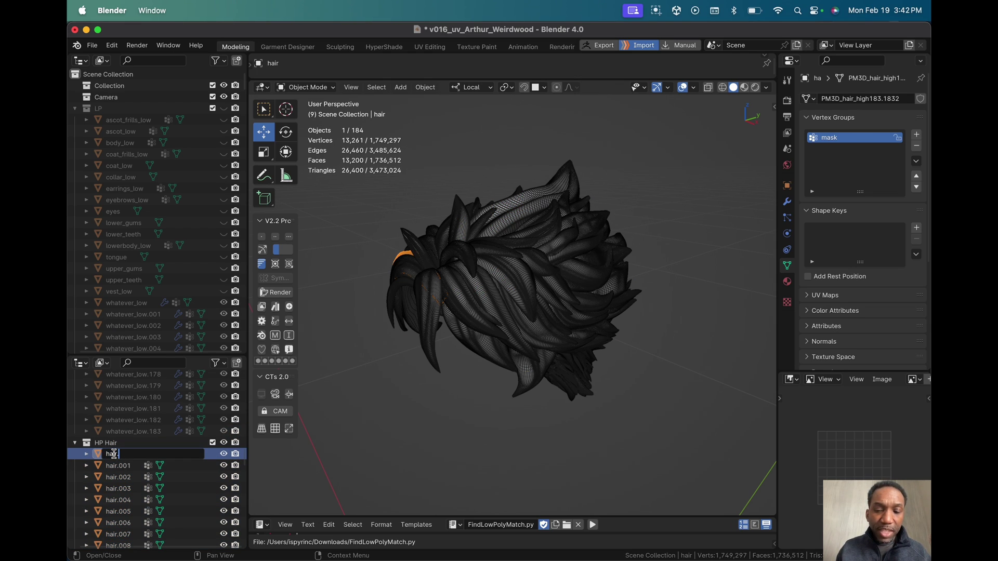
{"action": "type", "text": ".000"}
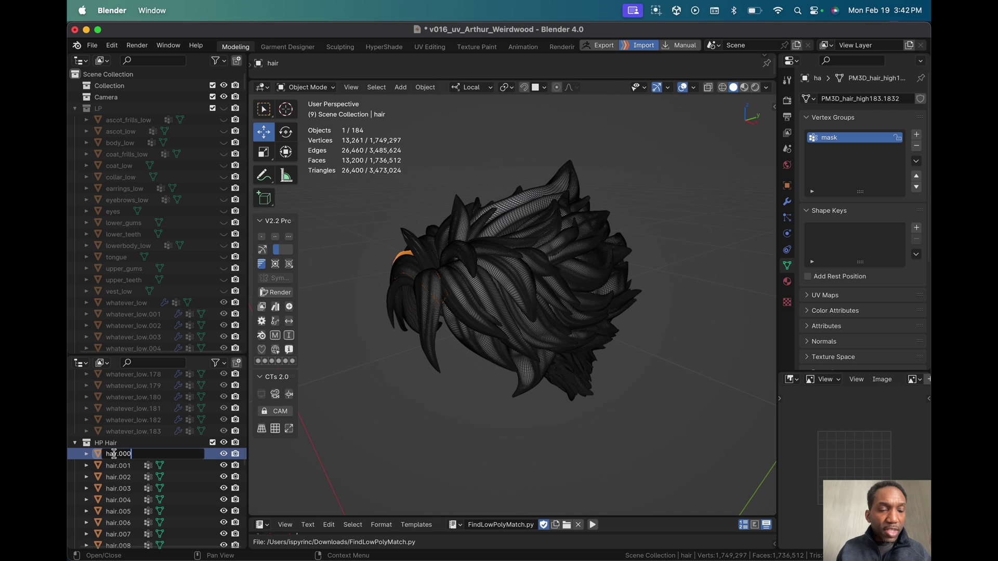
{"action": "key", "text": "Return"}
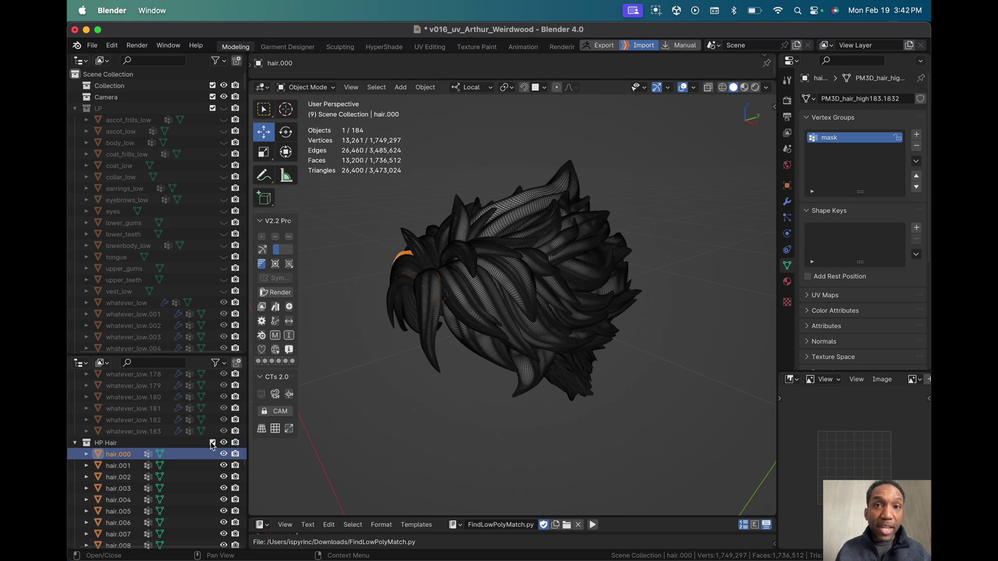
- Select all high-poly strands, batch-add the suffix '_high' to them, then deselect
{"action": "left_click", "coordinate": [610, 383]}
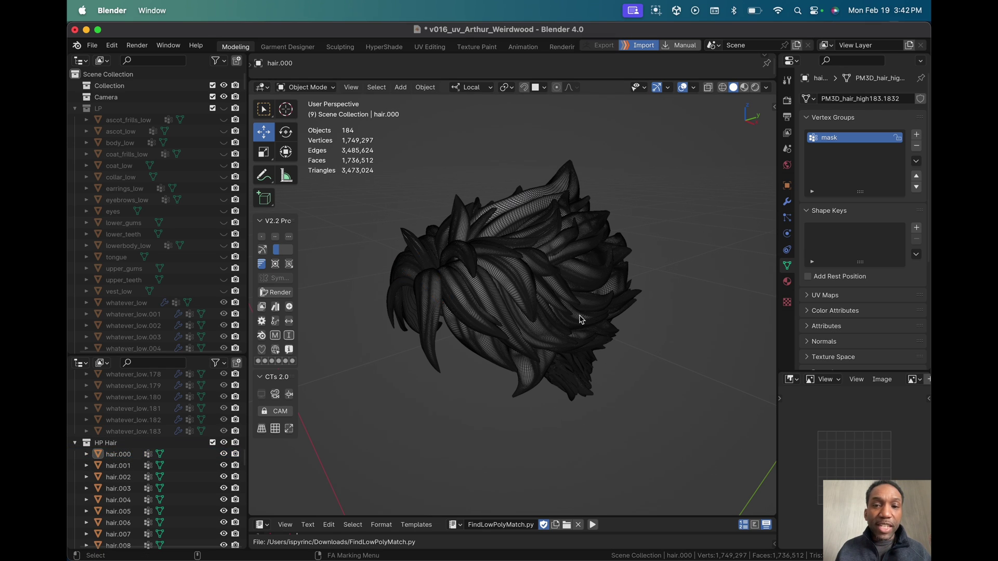
{"action": "key", "text": "a"}
{"action": "key", "text": "ctrl+F2"}
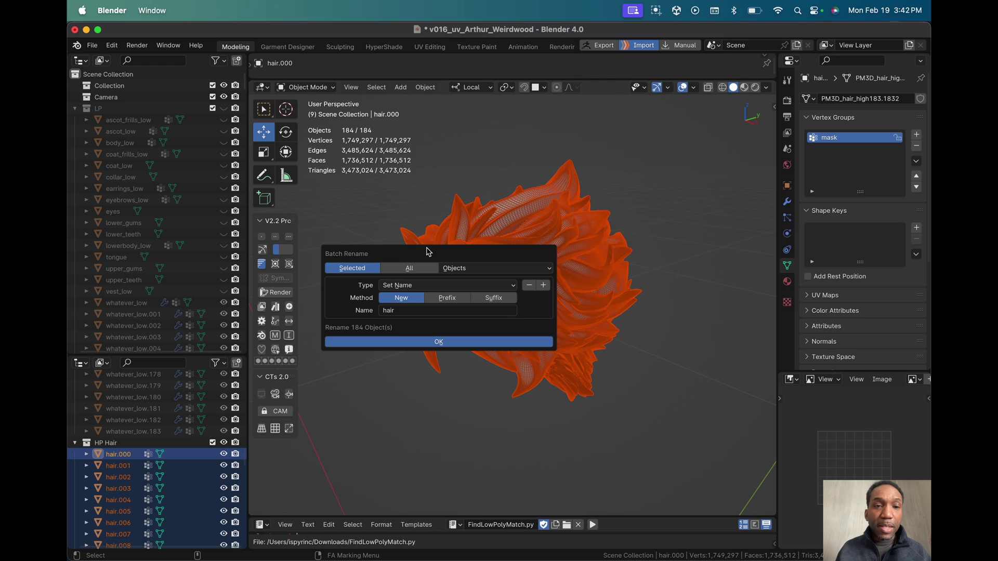
{"action": "left_click_drag", "start_coordinate": [427, 251], "coordinate": [567, 193]}
{"action": "left_click", "coordinate": [618, 242]}
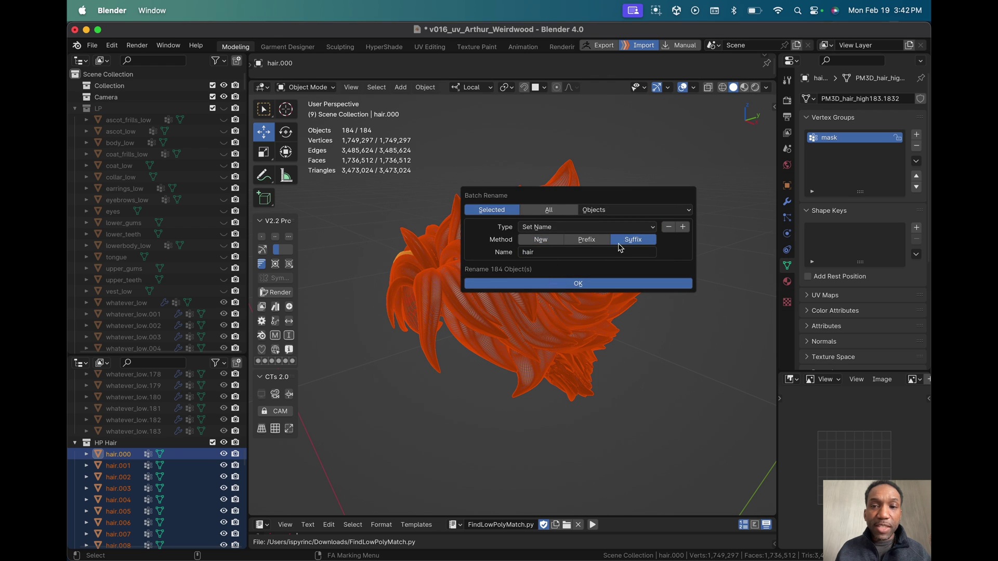
{"action": "left_click", "coordinate": [592, 251]}
{"action": "key", "text": "BackSpace"}
{"action": "type", "text": "_high"}
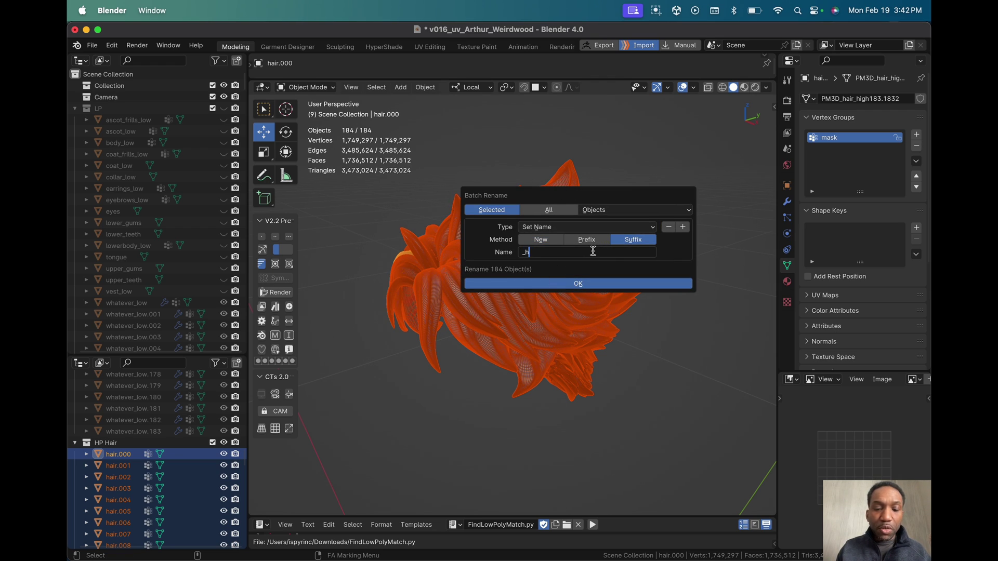
{"action": "left_click", "coordinate": [612, 284]}
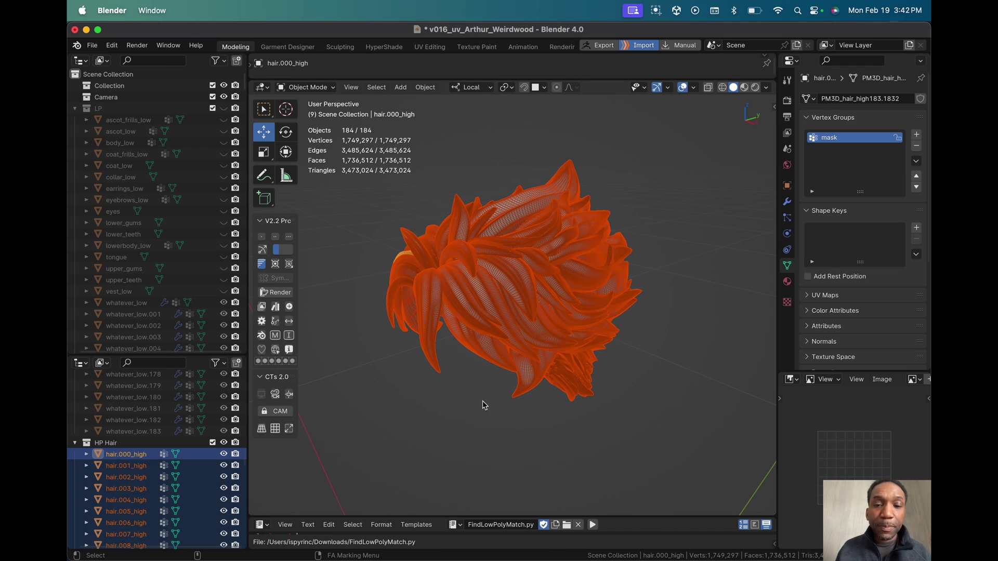
{"action": "left_click", "coordinate": [491, 444]}
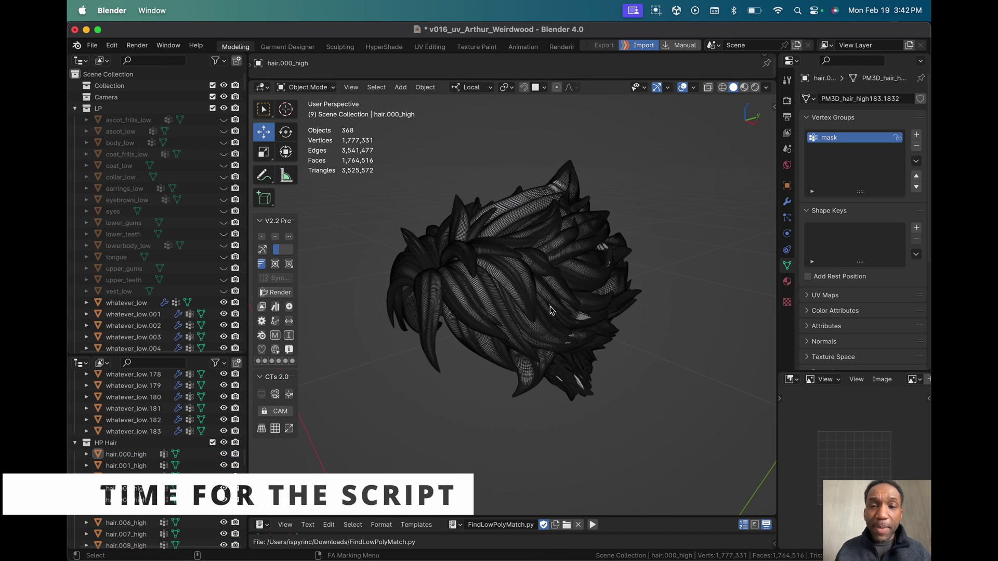
- Compare overlapping strands hair.129_high and whatever_low.129, then select whatever_low.182
{"action": "left_click", "coordinate": [554, 203]}
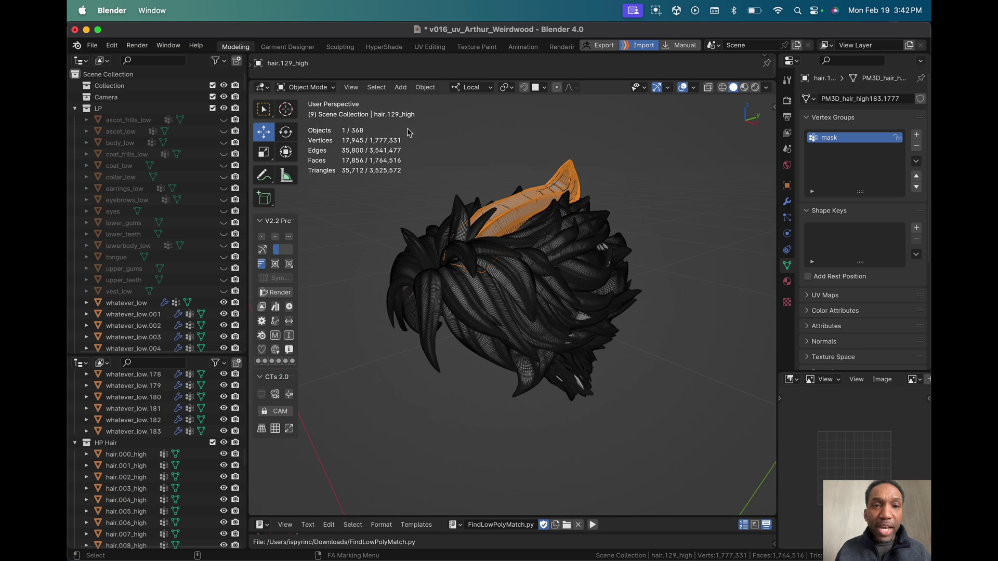
{"action": "left_click", "coordinate": [549, 192]}
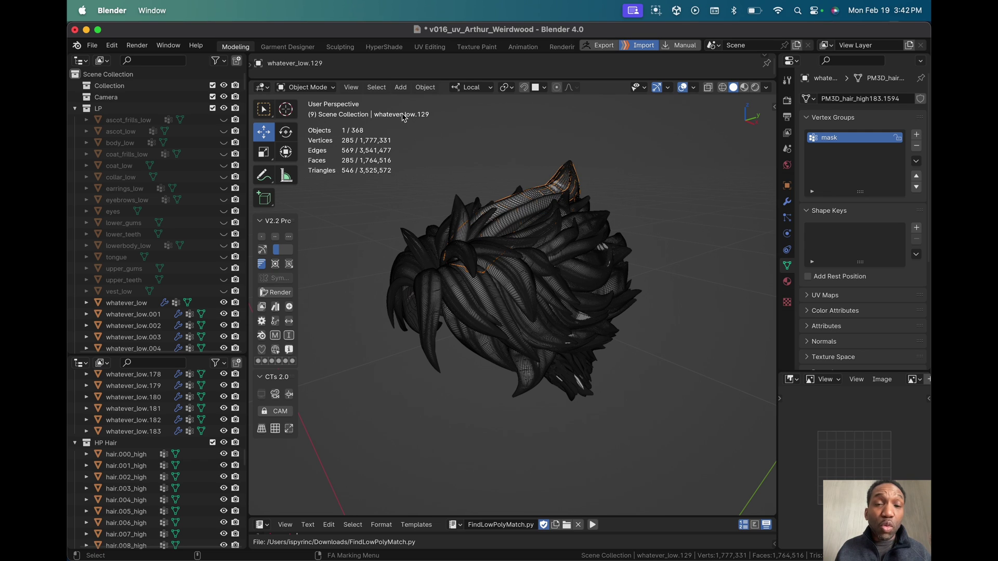
{"action": "left_click", "coordinate": [492, 283]}
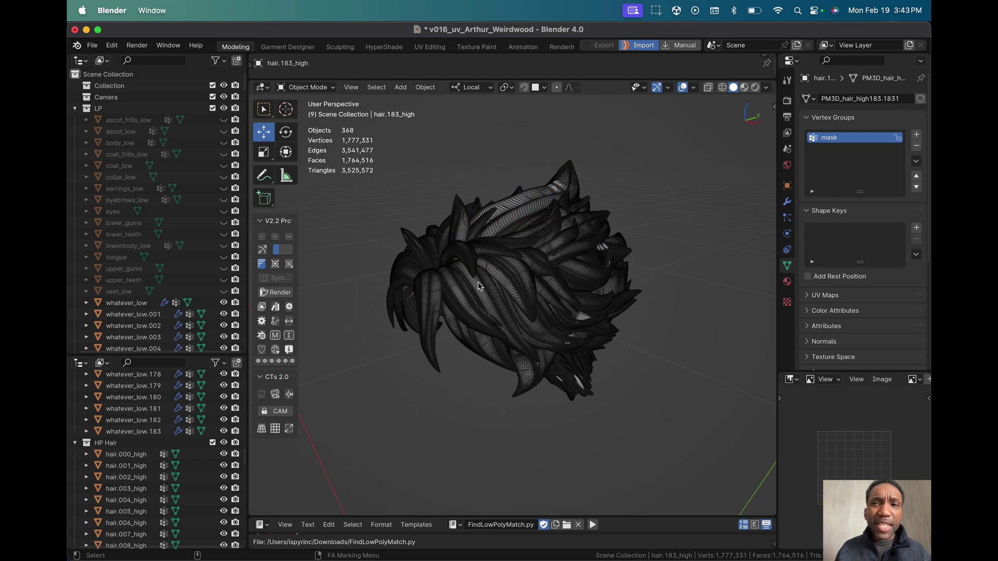
{"action": "left_click", "coordinate": [457, 304]}
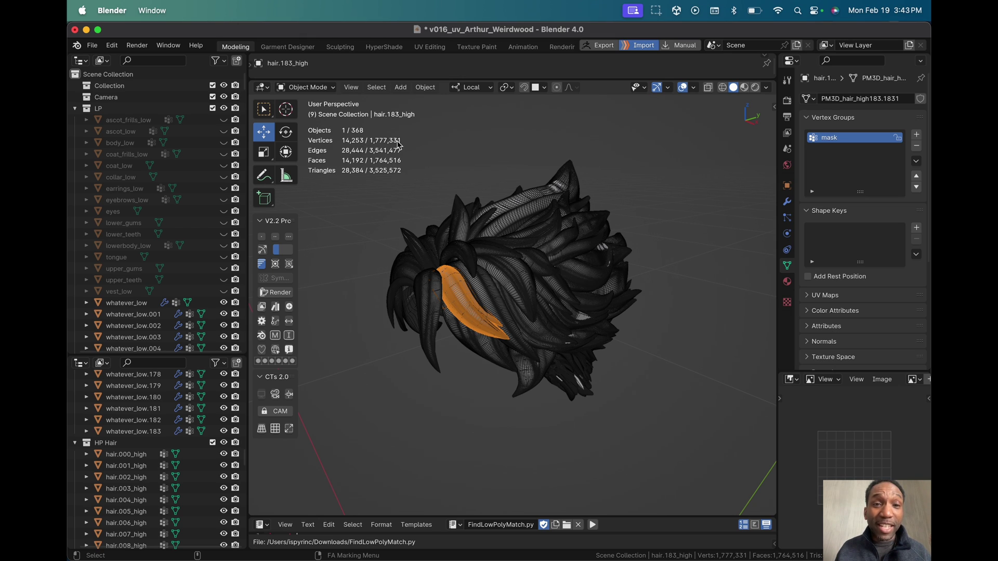
{"action": "left_click", "coordinate": [455, 294]}
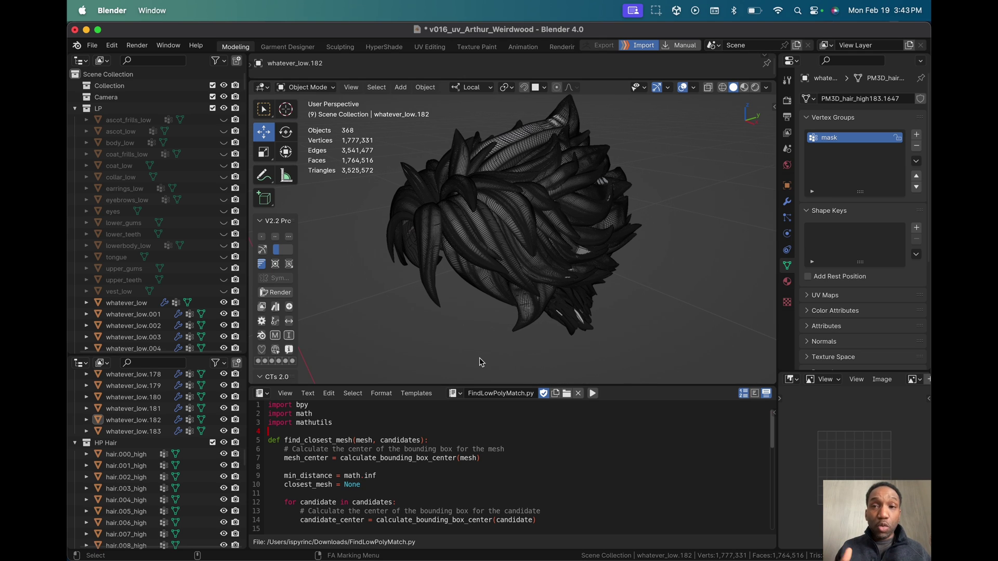
- Select everything and run FindLowPolyMatch.py, renaming low strands to hair.000_low onward
{"action": "key", "text": "a"}
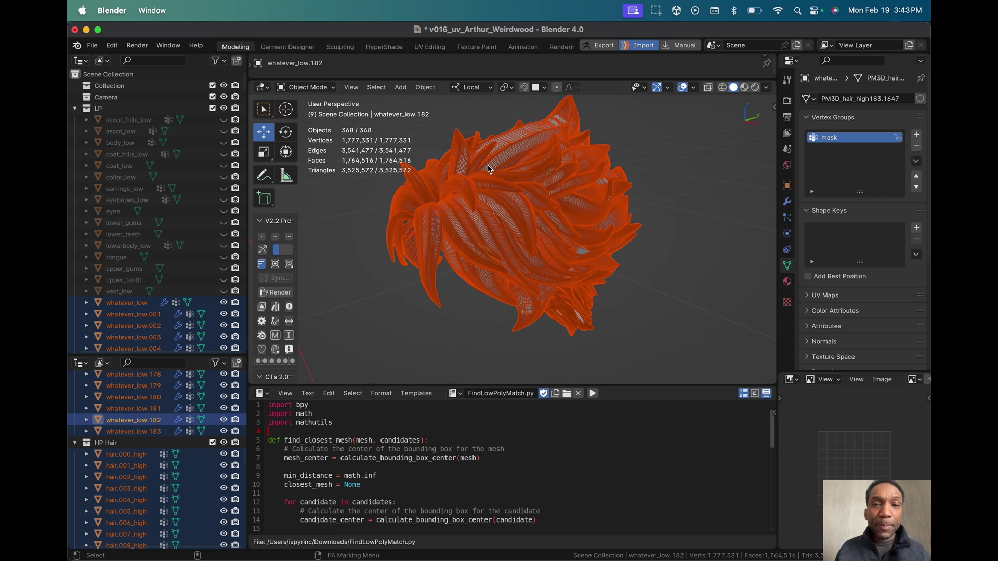
{"action": "left_click", "coordinate": [592, 393]}
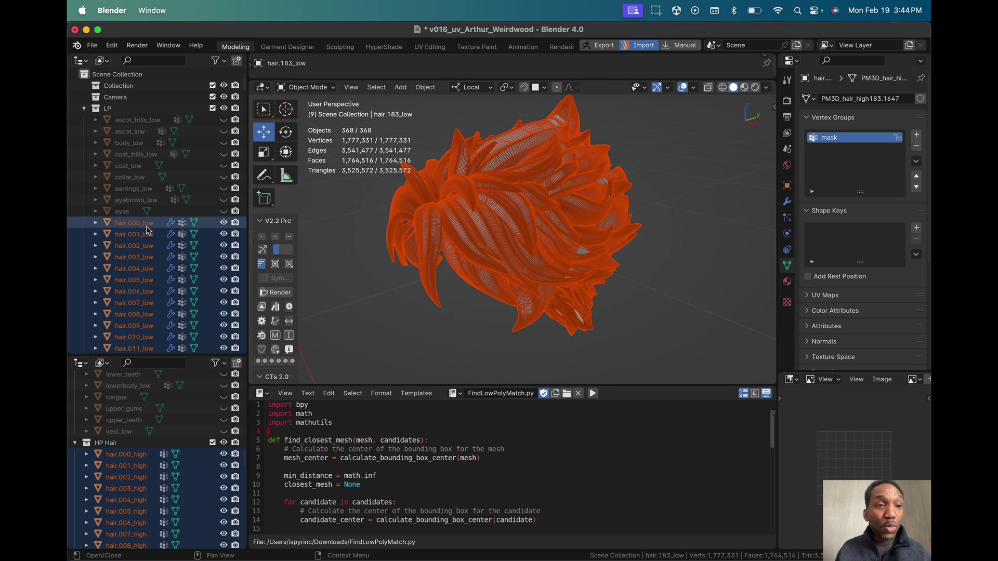
{"action": "scroll", "coordinate": [167, 457], "scroll_direction": "left", "scroll_amount": 2}
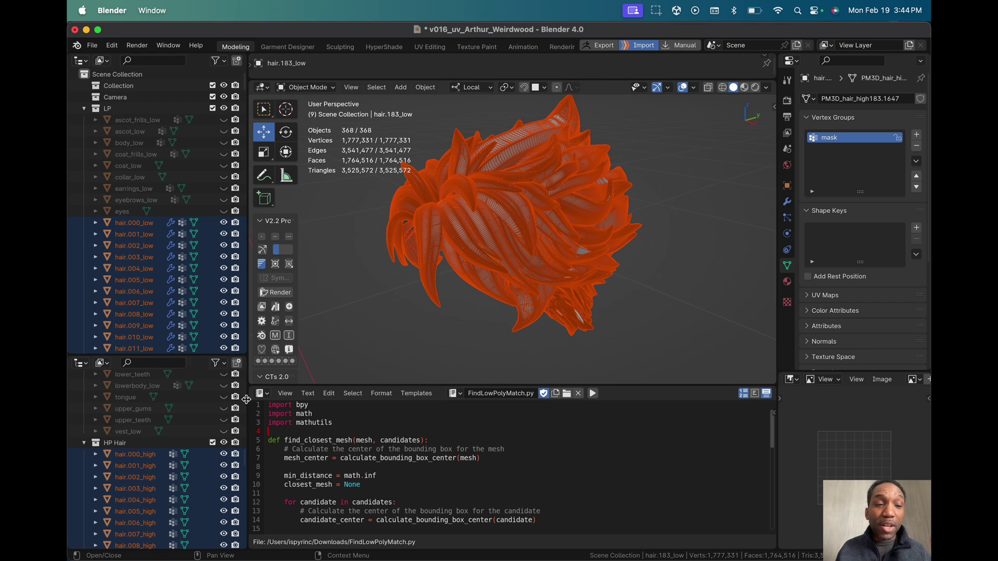
{"action": "left_click", "coordinate": [433, 351]}
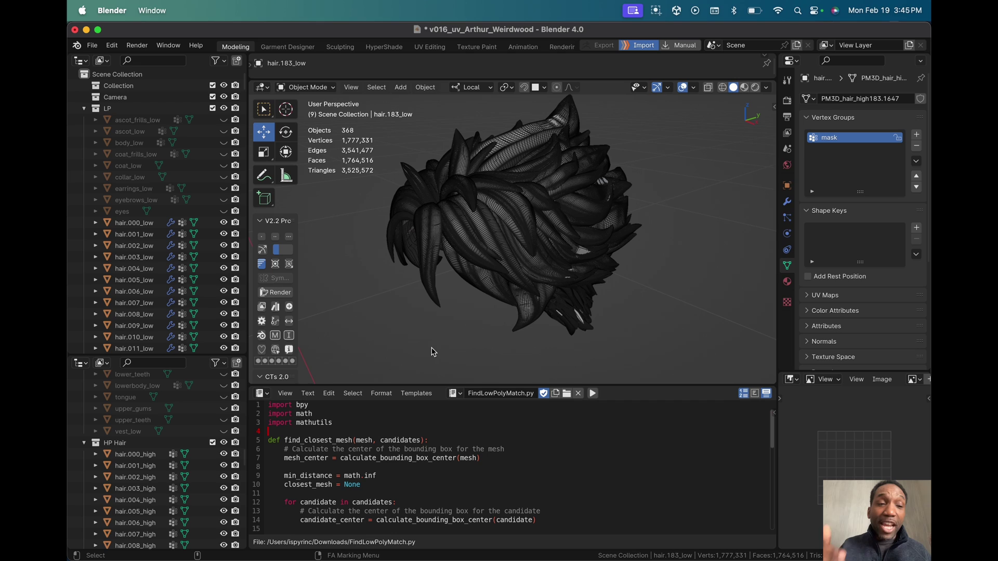
{"action": "left_click", "coordinate": [522, 210]}
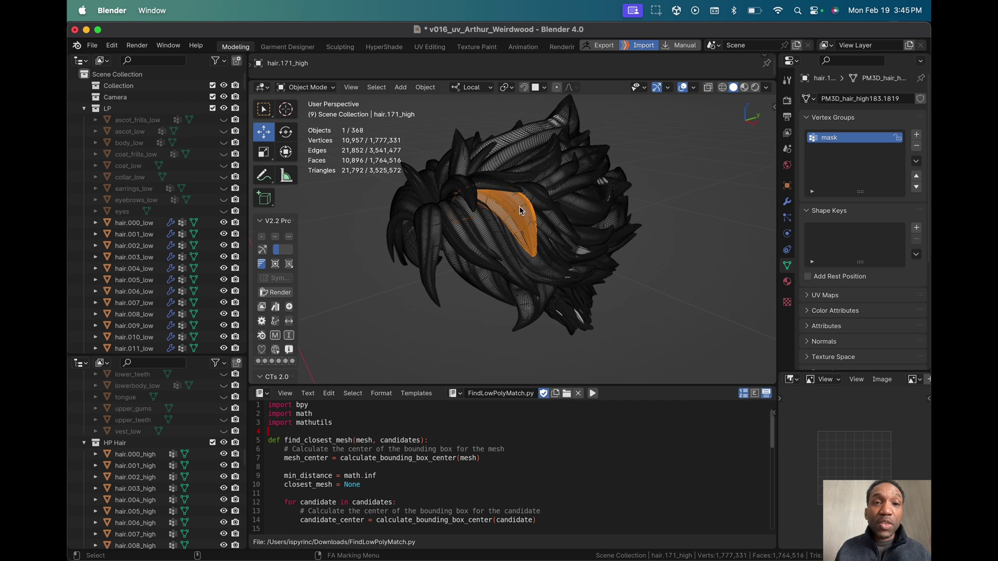
{"action": "left_click", "coordinate": [498, 194]}
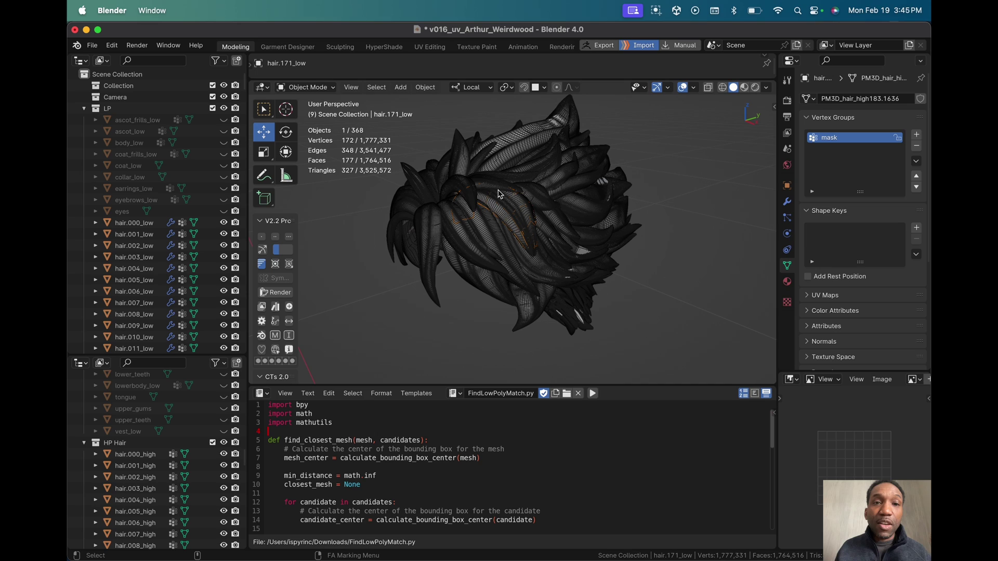
{"action": "left_click", "coordinate": [428, 288]}
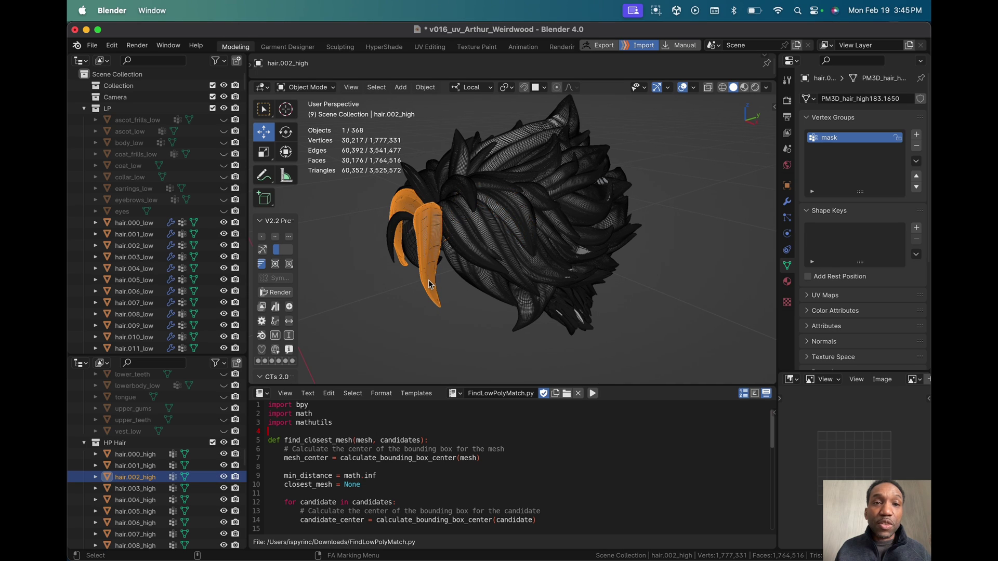
{"action": "left_click", "coordinate": [429, 284]}
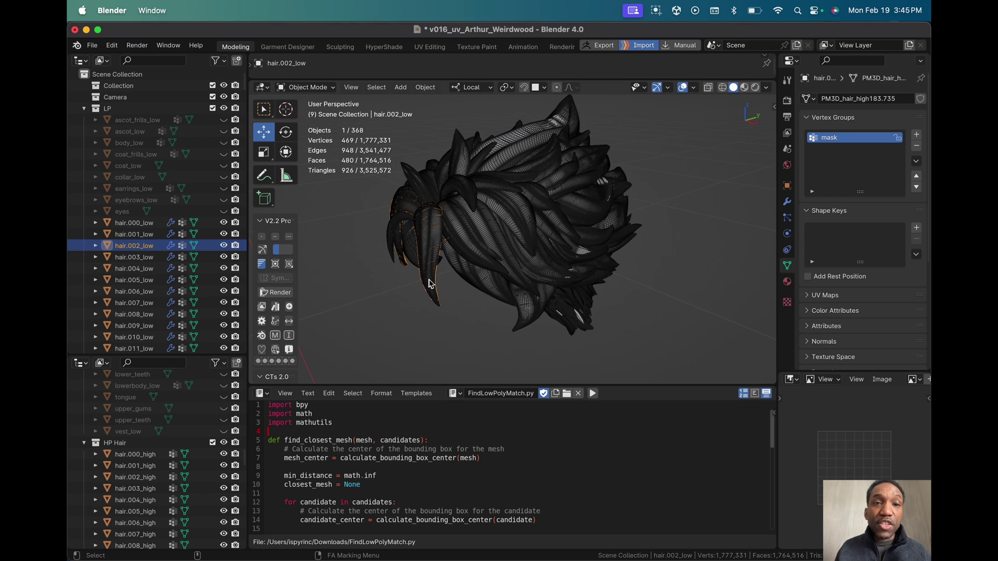
{"action": "left_click", "coordinate": [528, 314]}
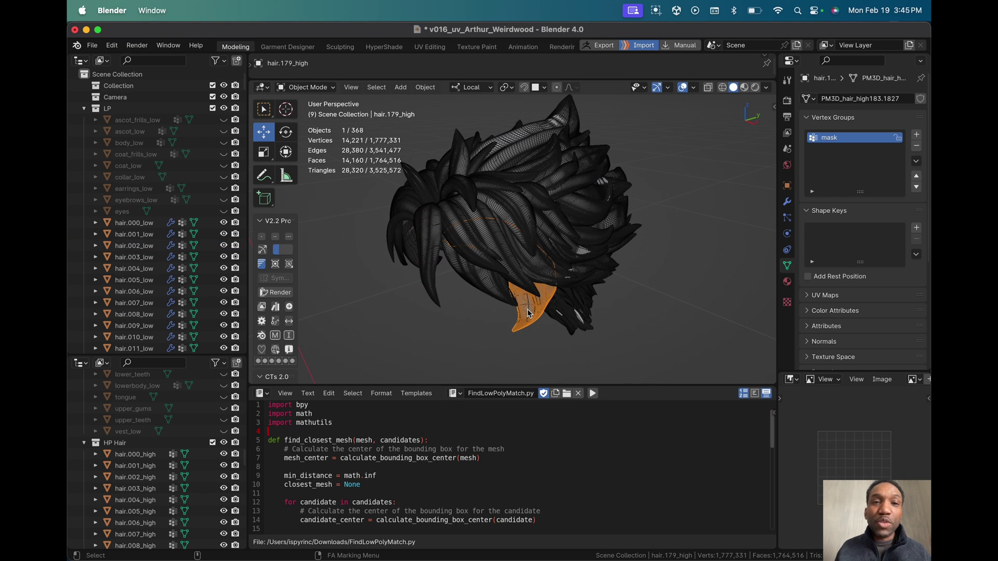
{"action": "left_click", "coordinate": [528, 314]}
{"action": "left_click", "coordinate": [528, 313]}
{"action": "left_click", "coordinate": [474, 344]}
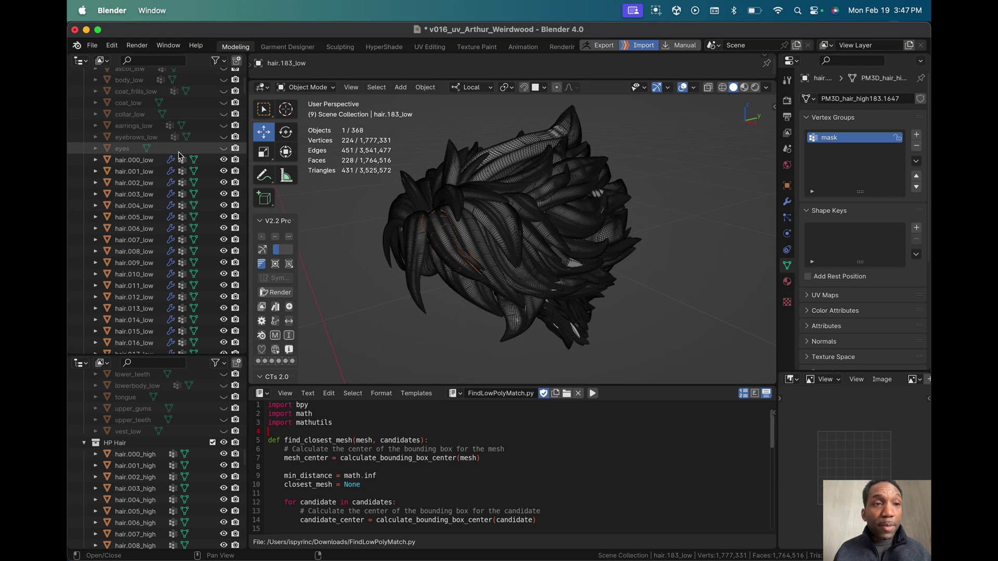
- Export the selected hair _low strands to hair_low.fbx, limited to selected mesh objects
{"action": "left_click", "coordinate": [152, 160], "text": "shift"}
{"action": "left_click", "coordinate": [92, 45]}
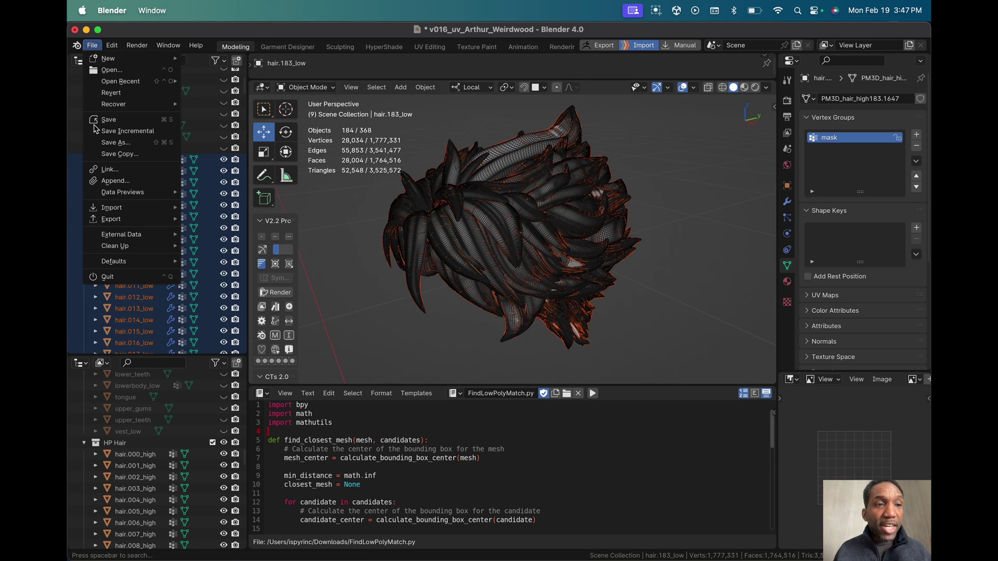
{"action": "mouse_move", "coordinate": [104, 221]}
{"action": "left_click", "coordinate": [213, 299]}
{"action": "left_click", "coordinate": [855, 271]}
{"action": "left_click", "coordinate": [857, 187]}
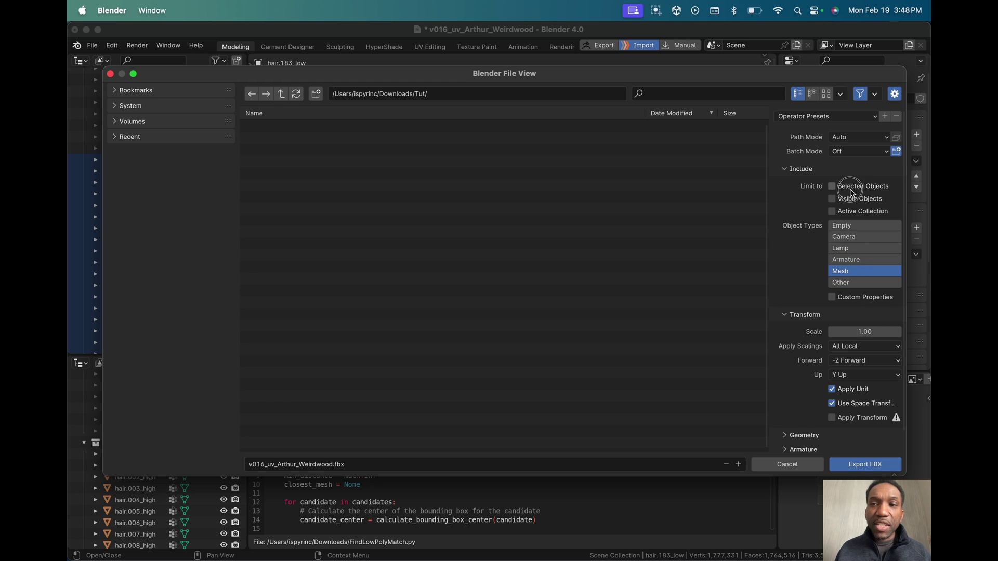
{"action": "left_click", "coordinate": [327, 470]}
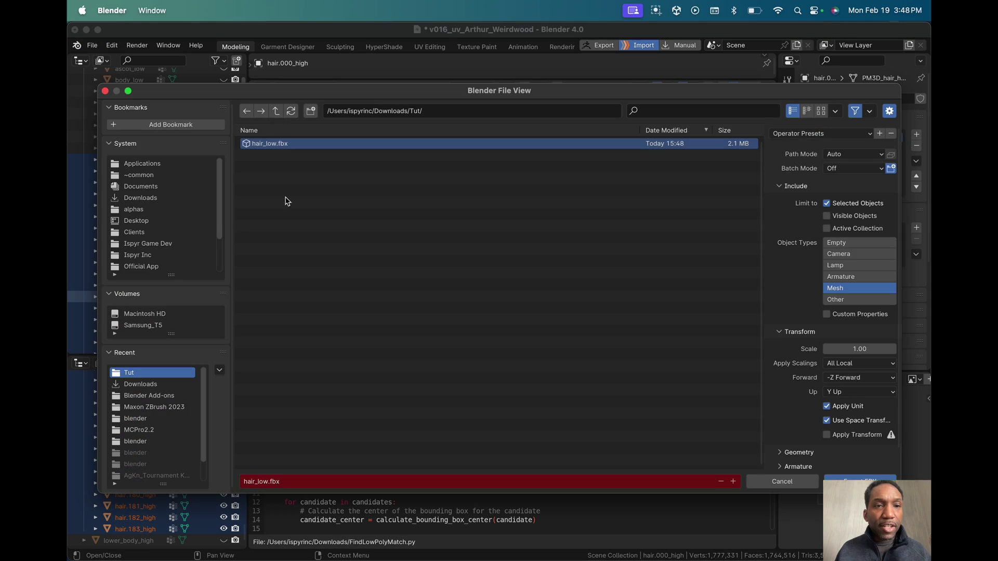
{"action": "left_click", "coordinate": [260, 482]}
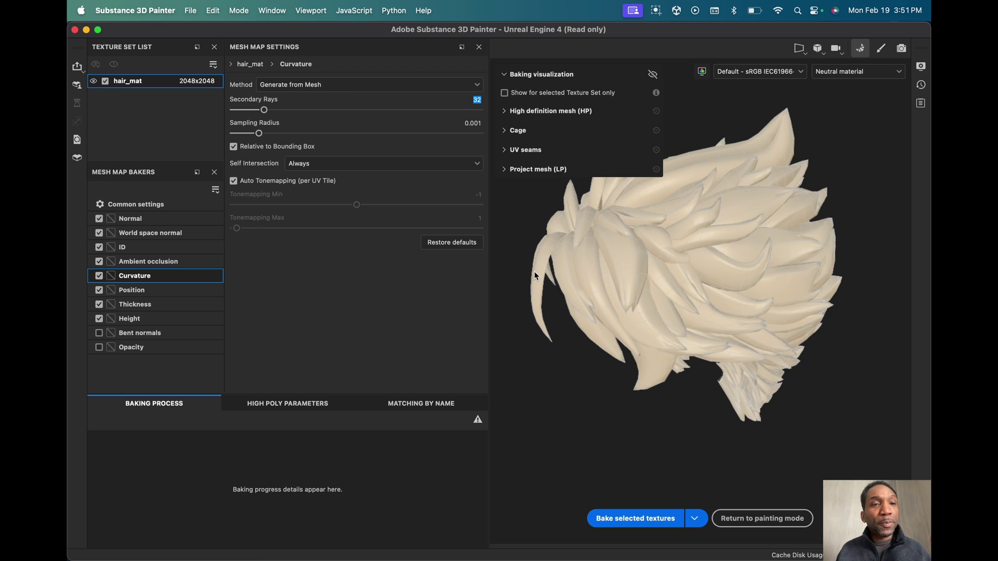
- Set mesh matching to By Mesh Name and load hair_high.fbx as the high-definition mesh
{"action": "scroll", "coordinate": [312, 311], "scroll_direction": "down", "scroll_amount": 5}
{"action": "left_click", "coordinate": [364, 311]}
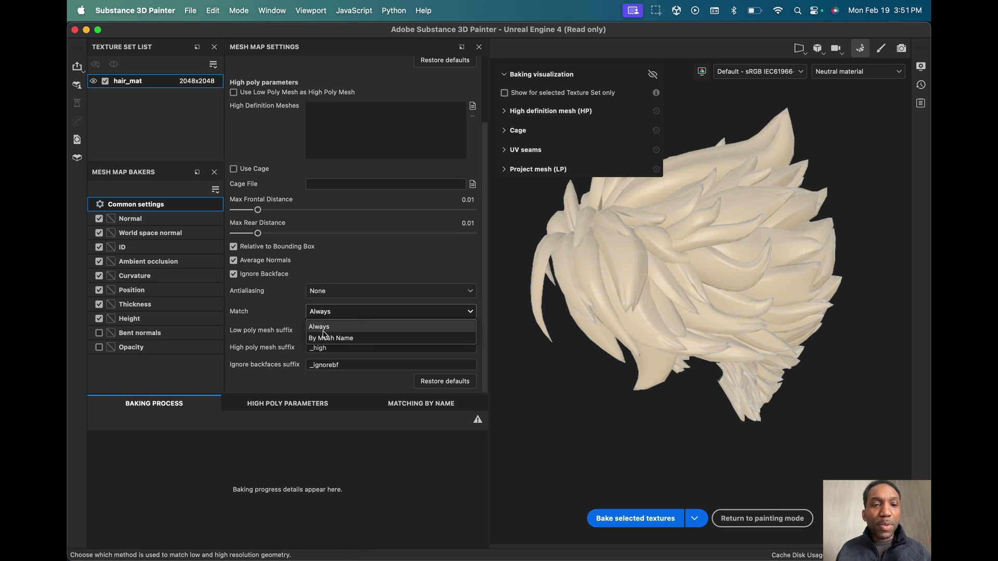
{"action": "left_click", "coordinate": [331, 337]}
{"action": "scroll", "coordinate": [386, 196], "scroll_direction": "up", "scroll_amount": 3}
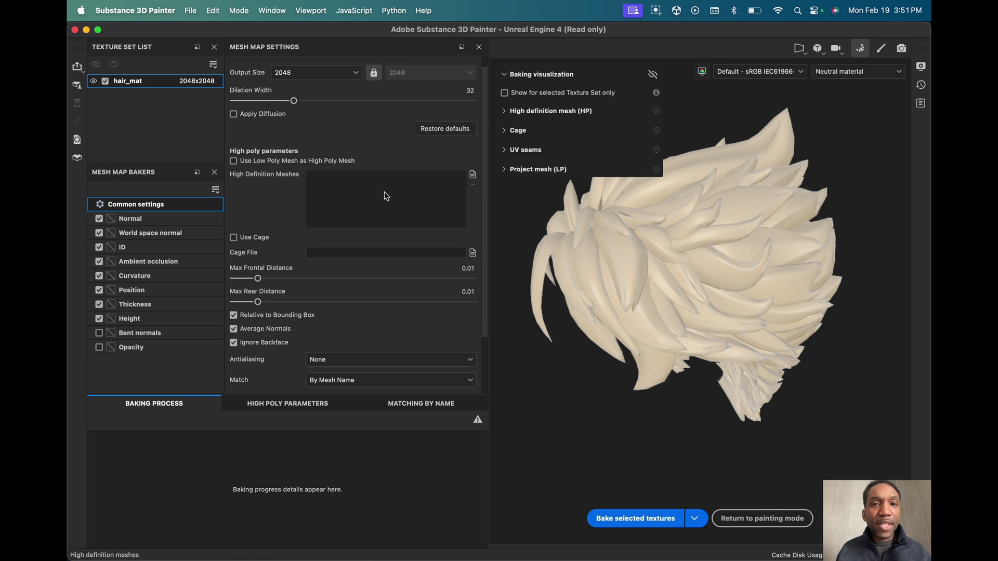
{"action": "left_click", "coordinate": [473, 175]}
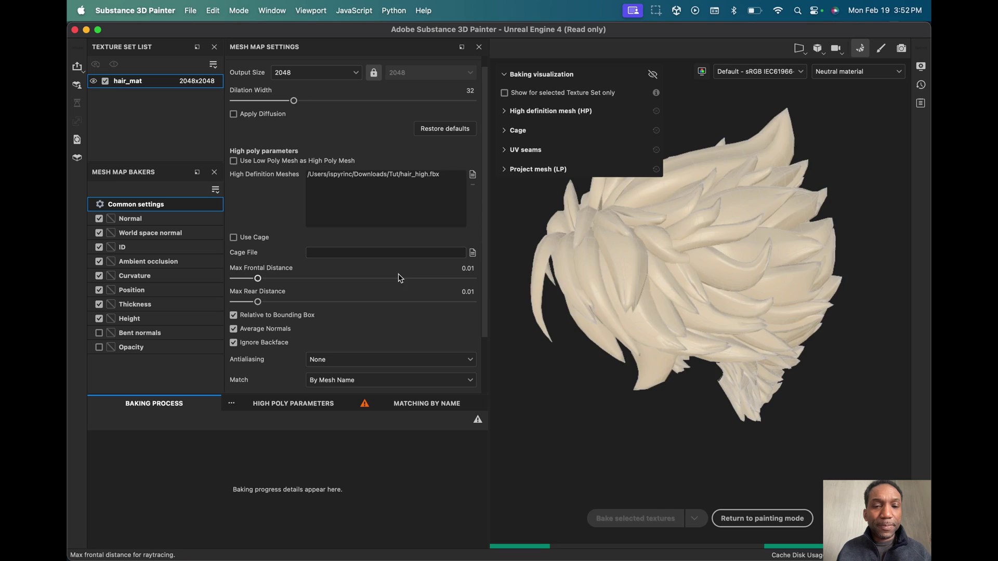
{"action": "left_click_drag", "start_coordinate": [815, 225], "coordinate": [800, 223], "text": "alt"}
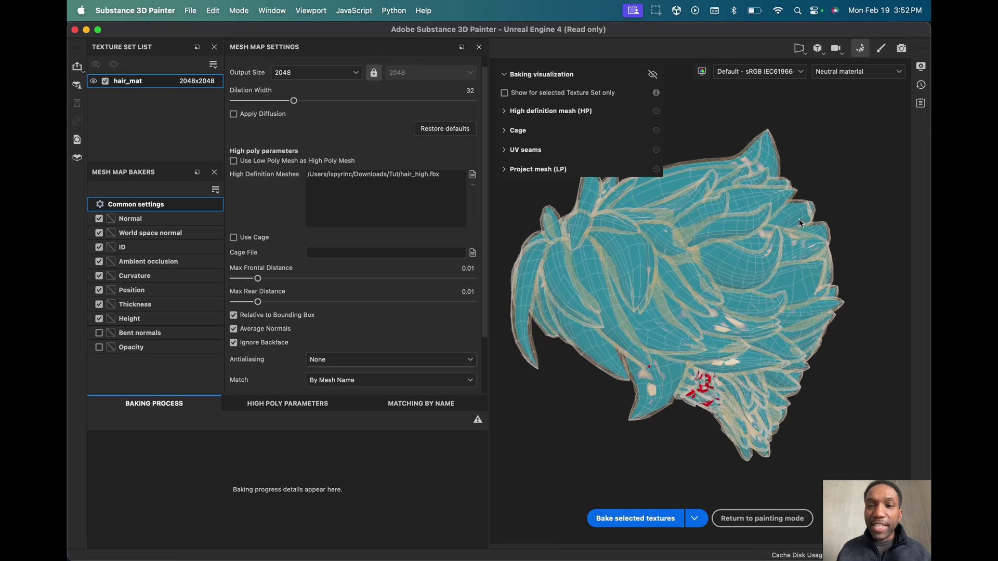
- Adjust Max Frontal Distance, bake hair_mat's mesh maps, and return to painting mode
{"action": "left_click", "coordinate": [239, 280]}
{"action": "left_click", "coordinate": [648, 511]}
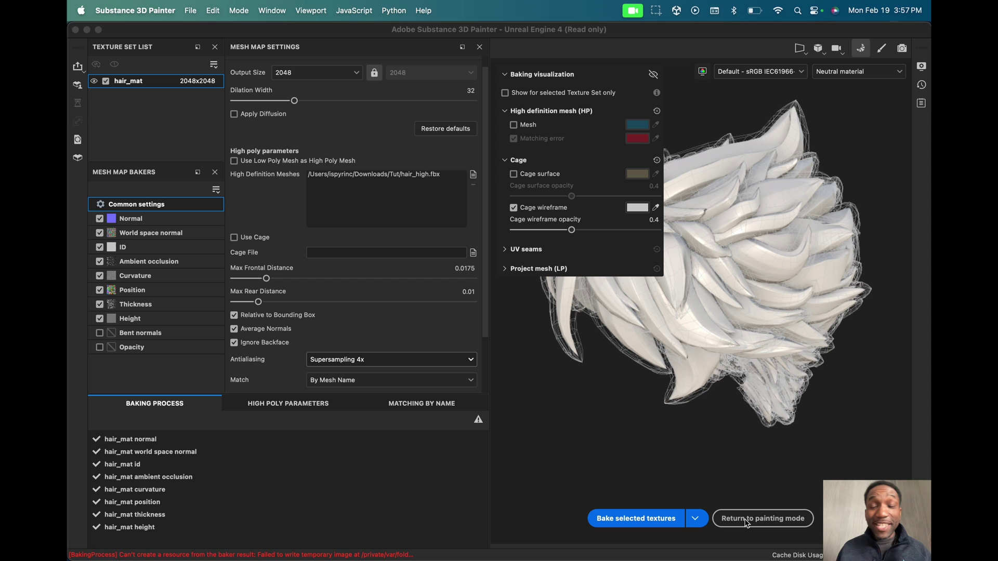
{"action": "left_click", "coordinate": [748, 520]}
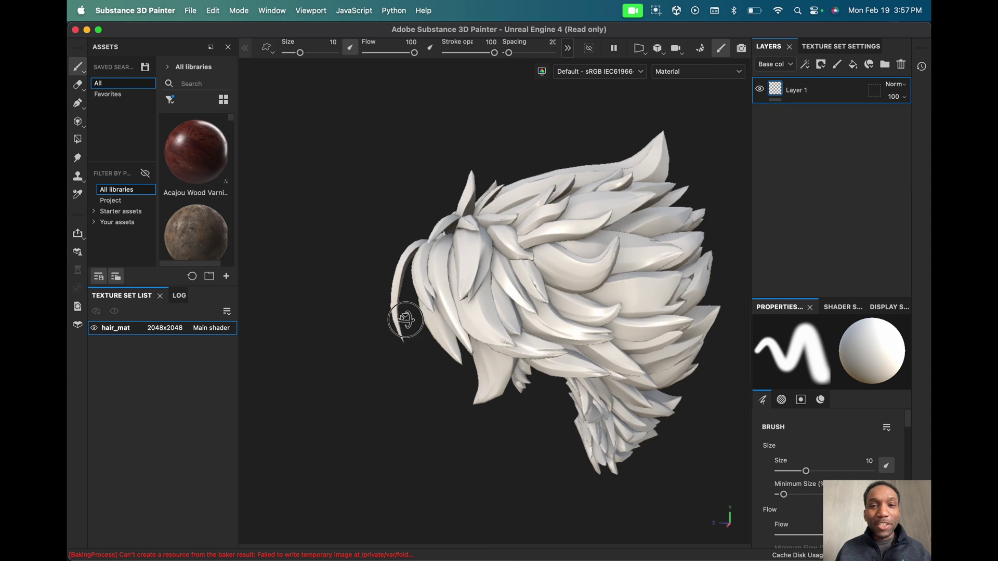
{"action": "left_click_drag", "start_coordinate": [406, 320], "coordinate": [306, 359], "text": "alt"}
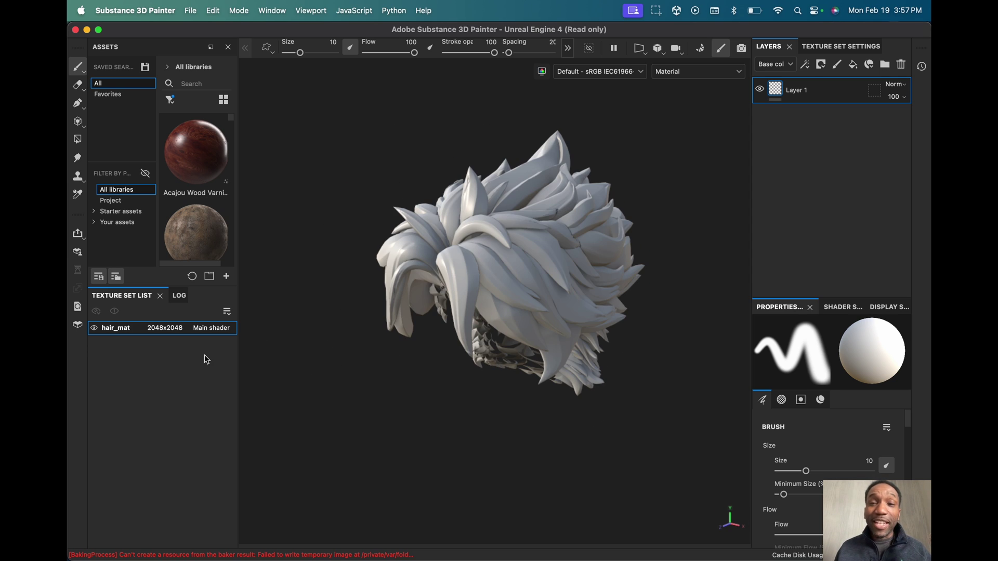